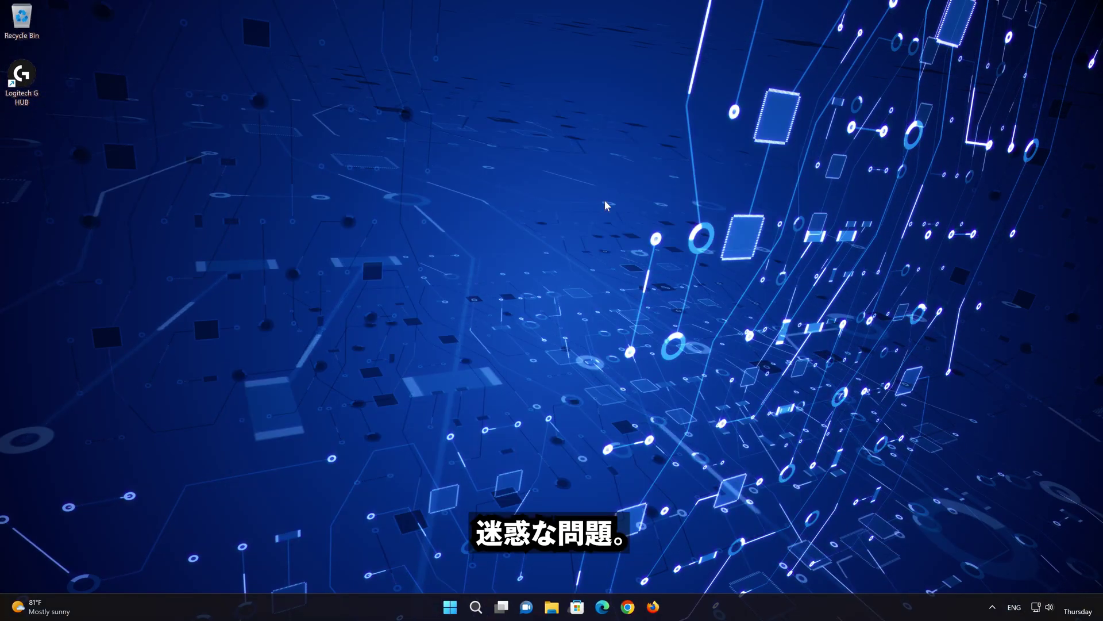
# Step: Quit the Logitech G HUB instance running in the background
pyautogui.click(993, 605)
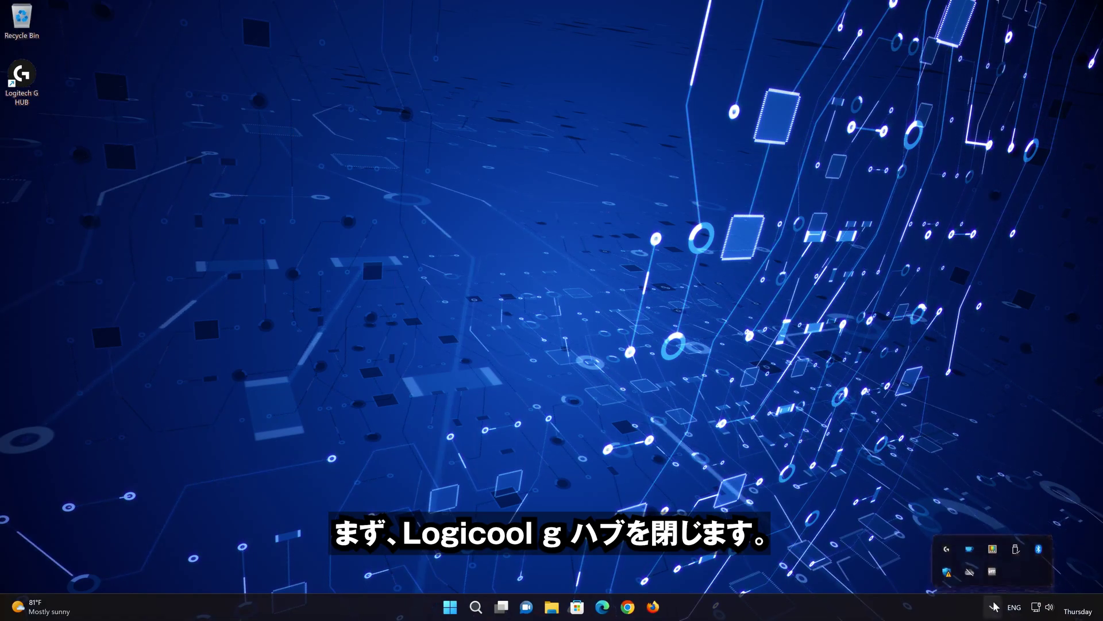
pyautogui.rightClick(946, 550)
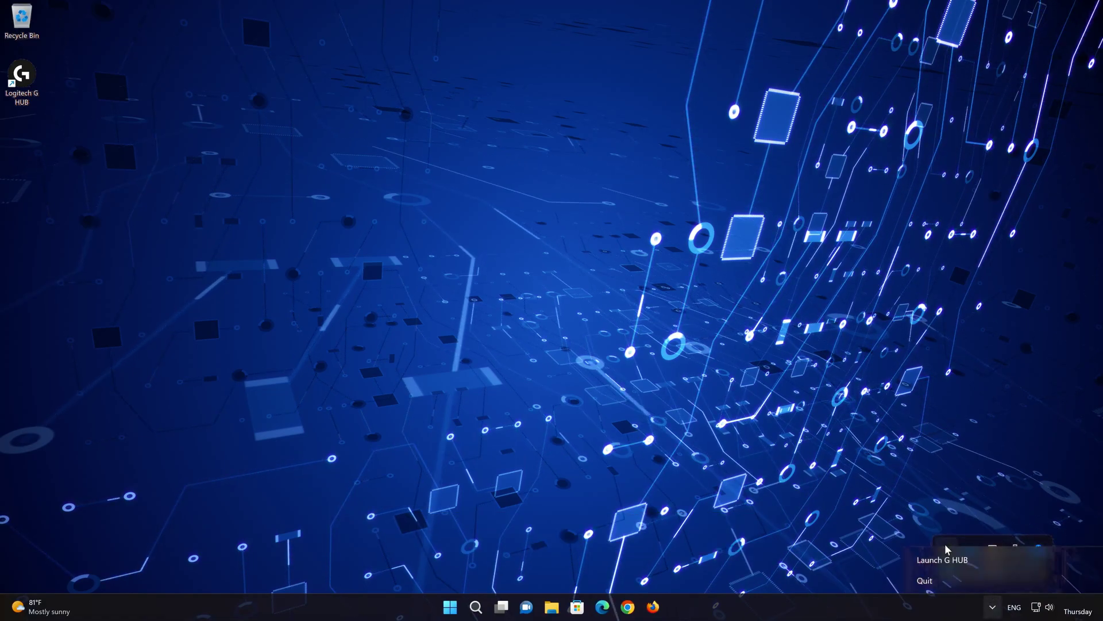
pyautogui.click(938, 582)
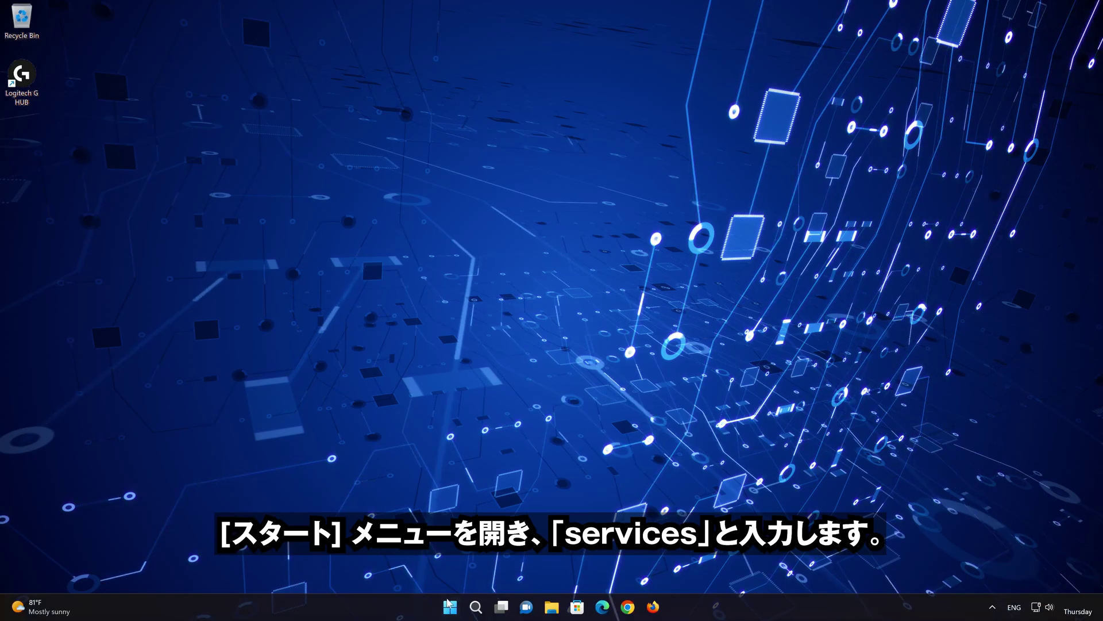
# Step: Search Windows for "services" and open the Services app
pyautogui.click(451, 607)
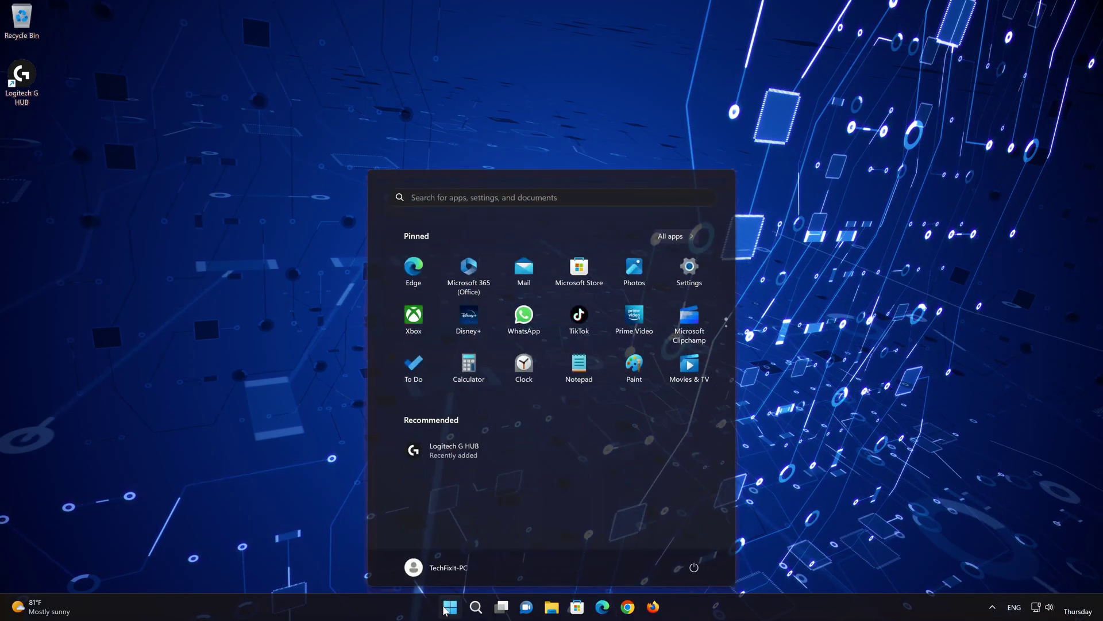
pyautogui.write('services')
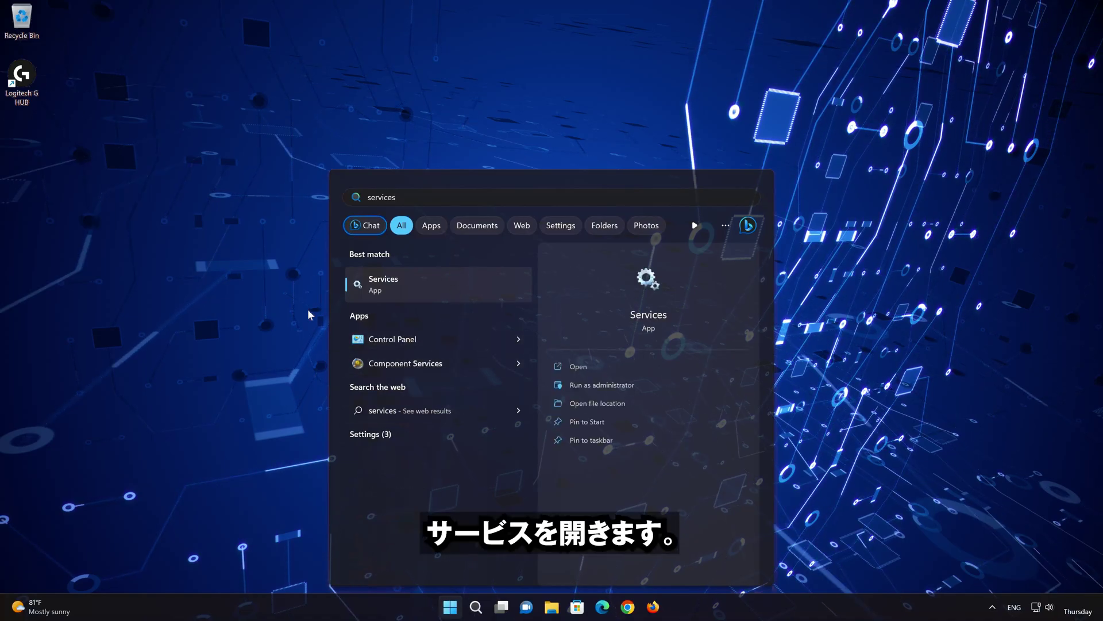
pyautogui.click(423, 286)
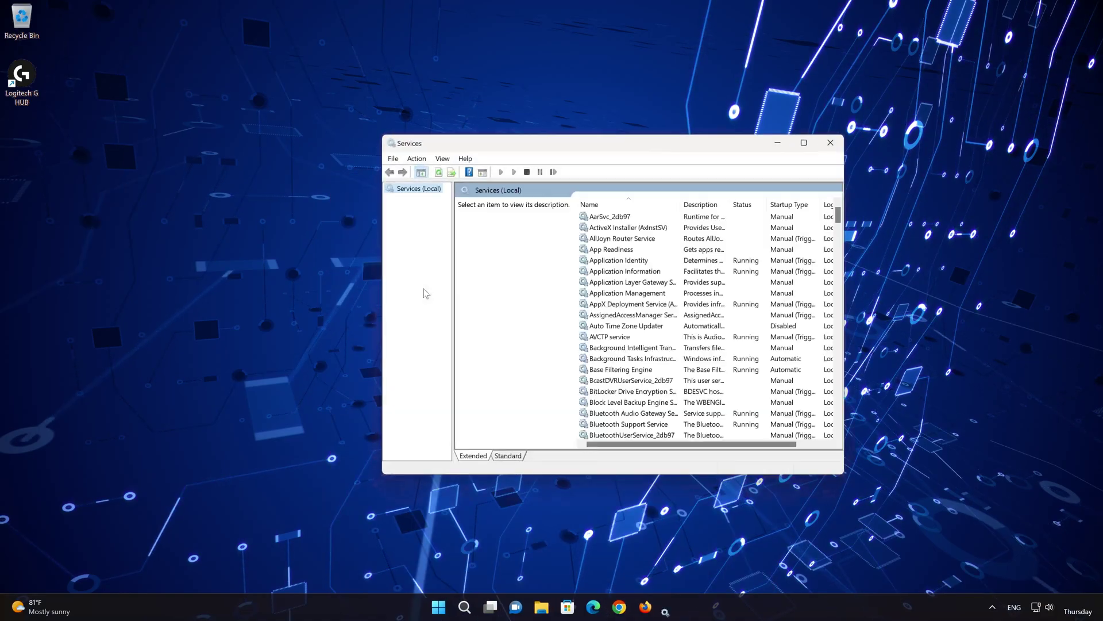
# Step: Open the properties of the LGHUB Updater Service and stop the service
pyautogui.click(620, 271)
pyautogui.scroll(-20, 620, 274)
pyautogui.scroll(-10, 620, 273)
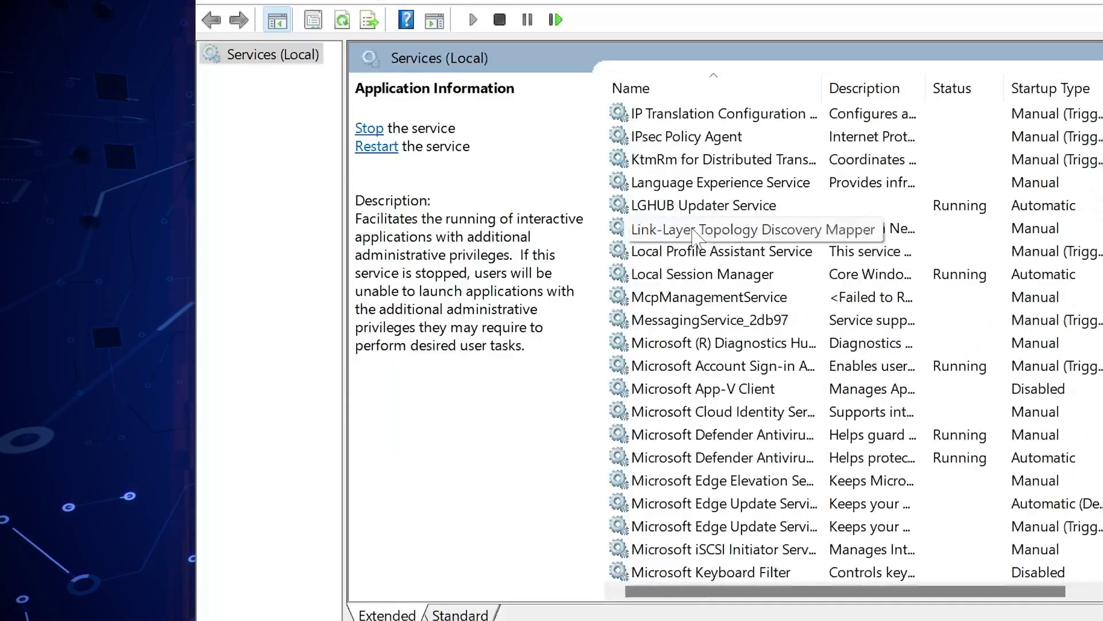
pyautogui.click(712, 207)
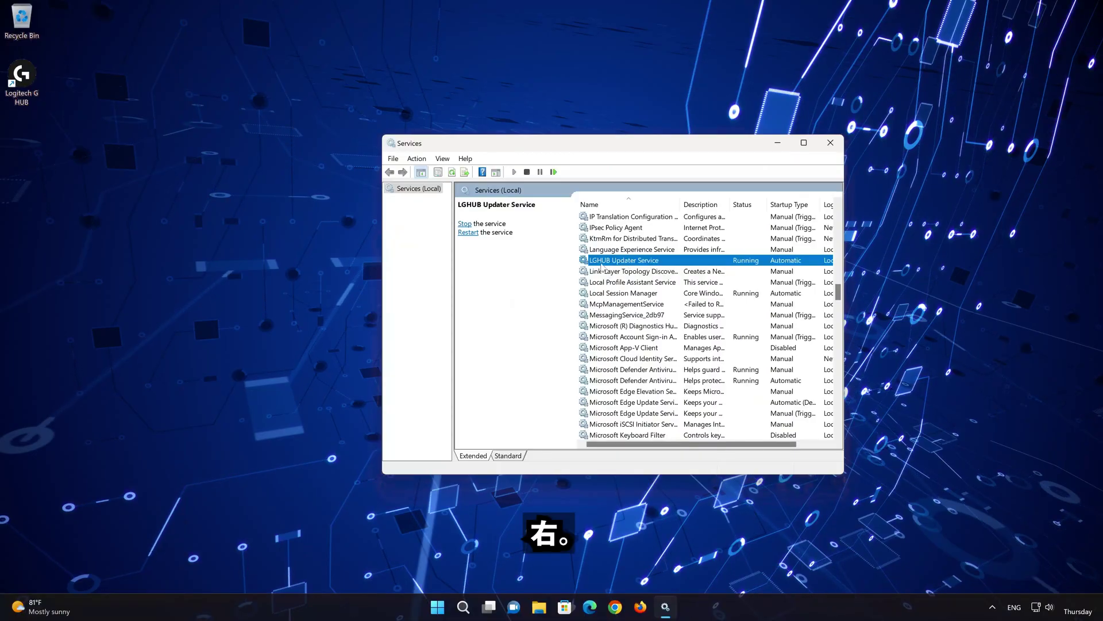
pyautogui.rightClick(628, 263)
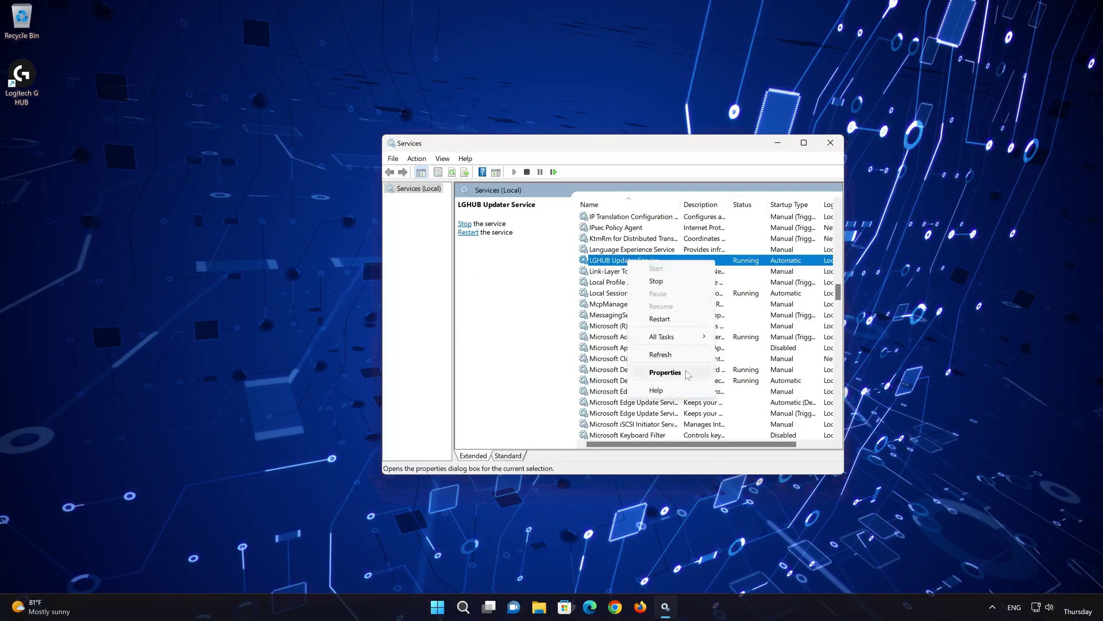
pyautogui.click(665, 373)
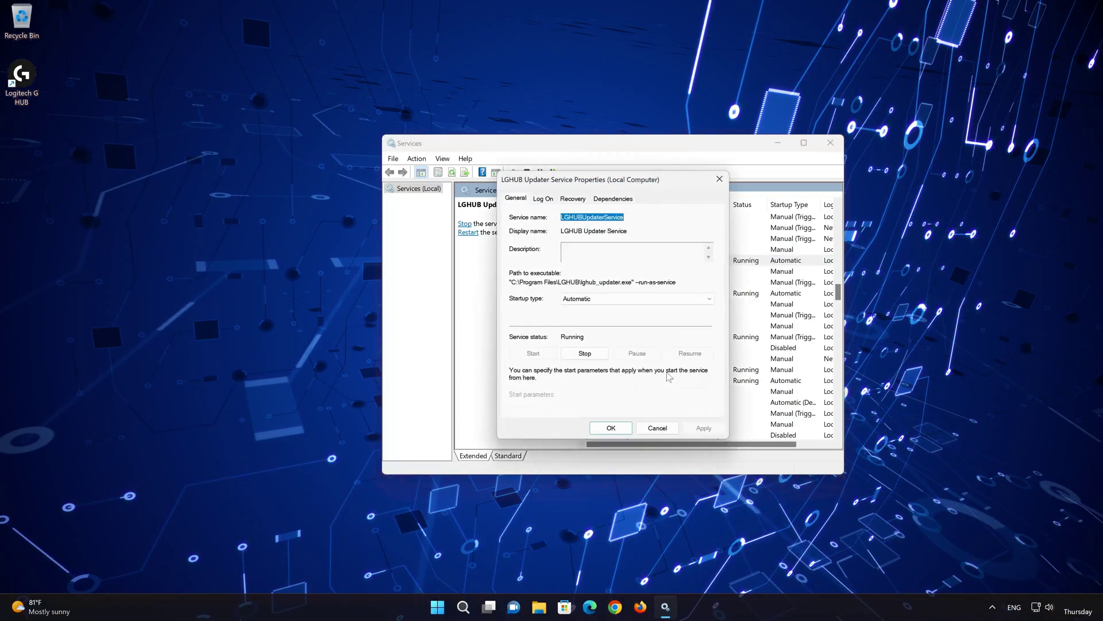
pyautogui.click(589, 356)
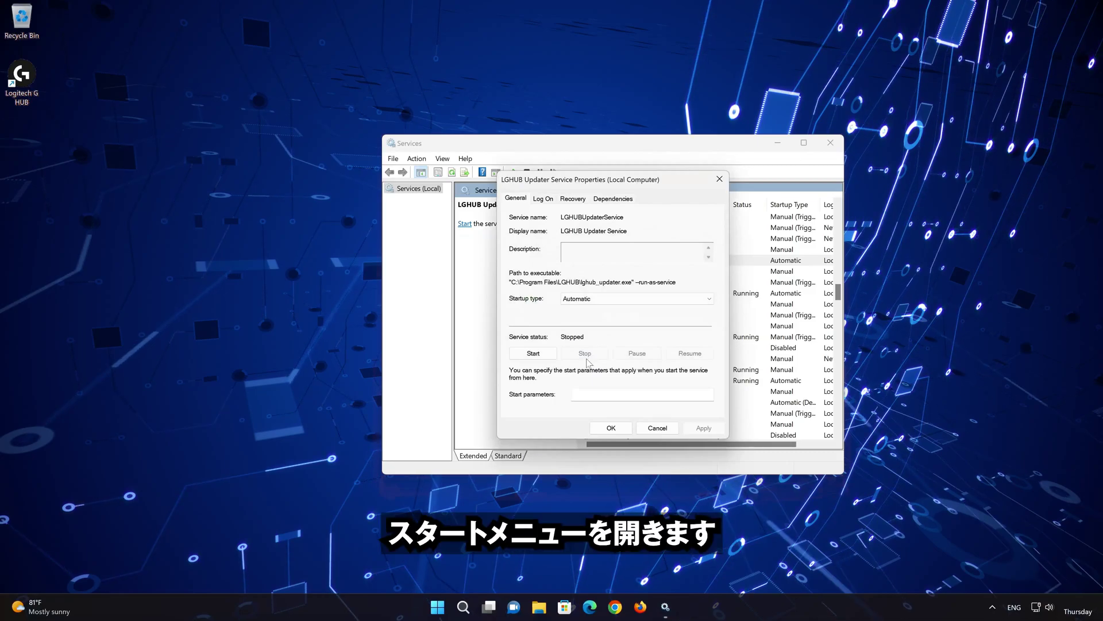
# Step: Search Windows for "task manager" and open Task Manager, moving its window toward the middle of the desktop
pyautogui.click(439, 607)
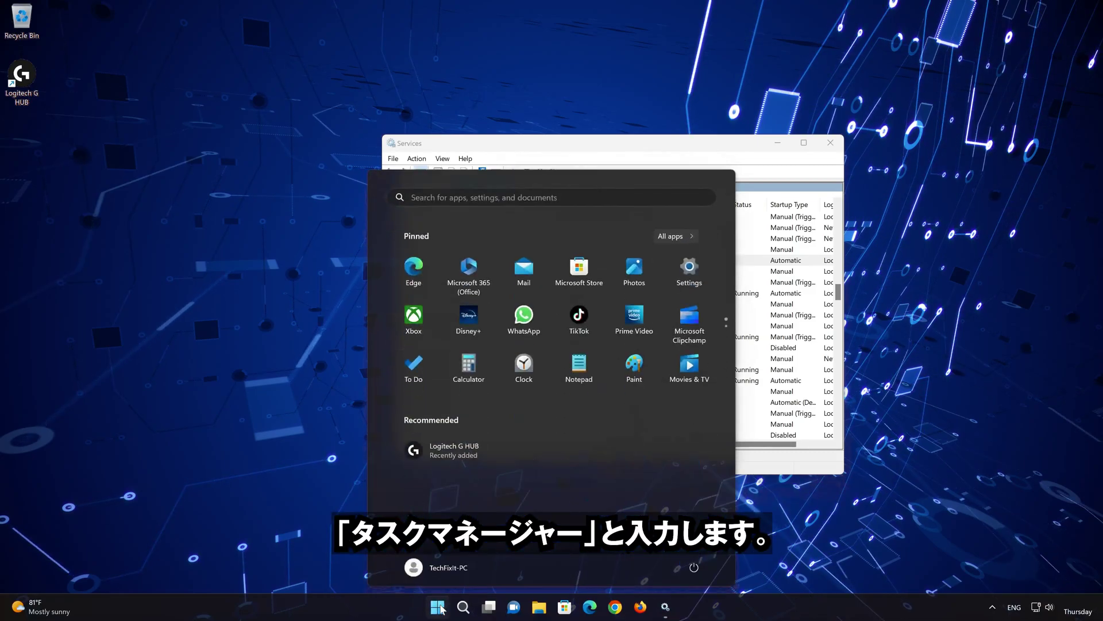
pyautogui.write('task')
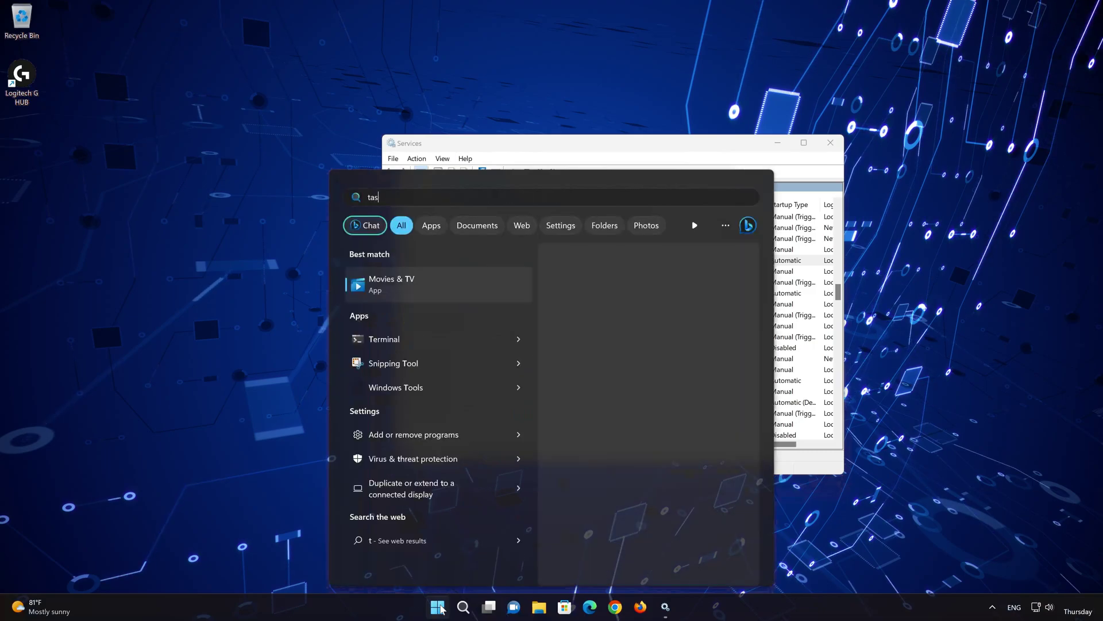
pyautogui.write(' manager')
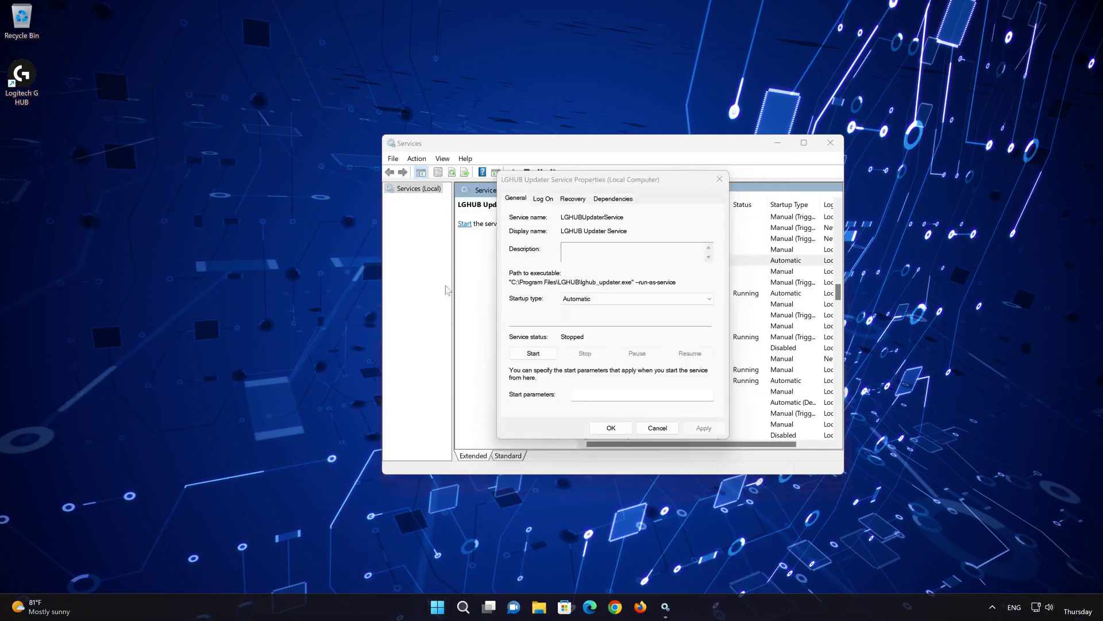
pyautogui.hotkey('ctrl', 'shift', 'Escape')
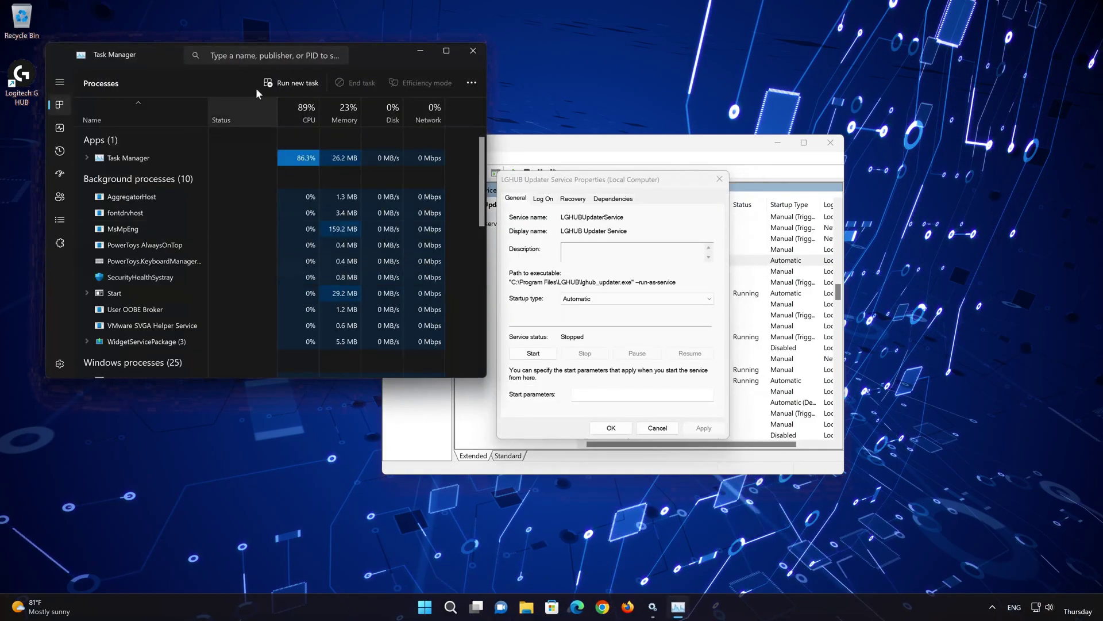
pyautogui.moveTo(362, 53); pyautogui.dragTo(576, 105)
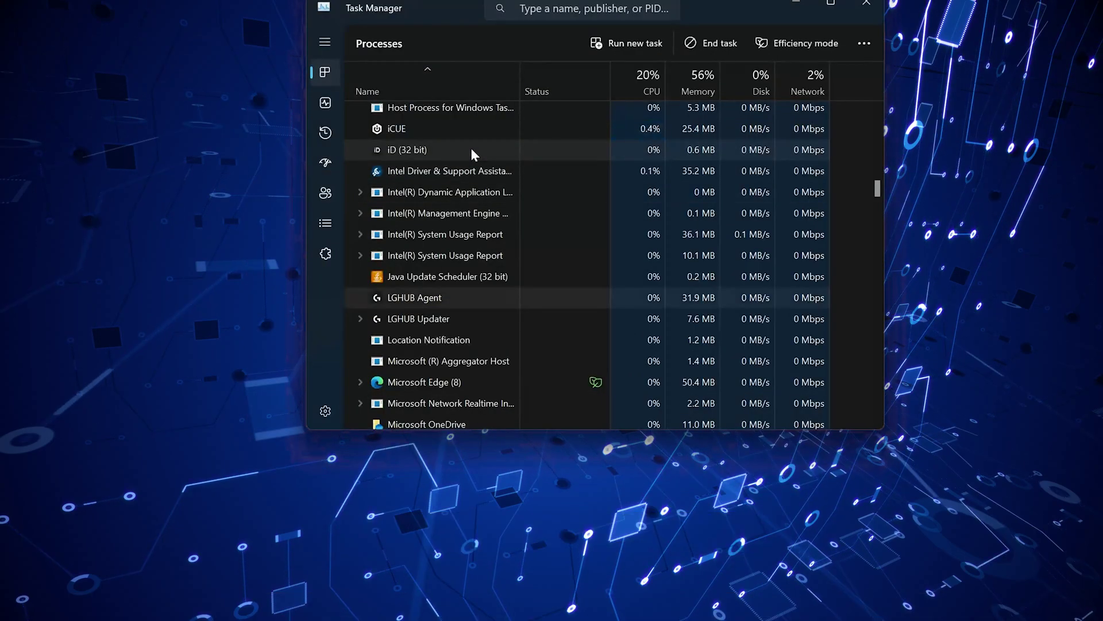
# Step: End the LGHUB Agent and LGHUB Updater background processes and close Task Manager
pyautogui.rightClick(412, 300)
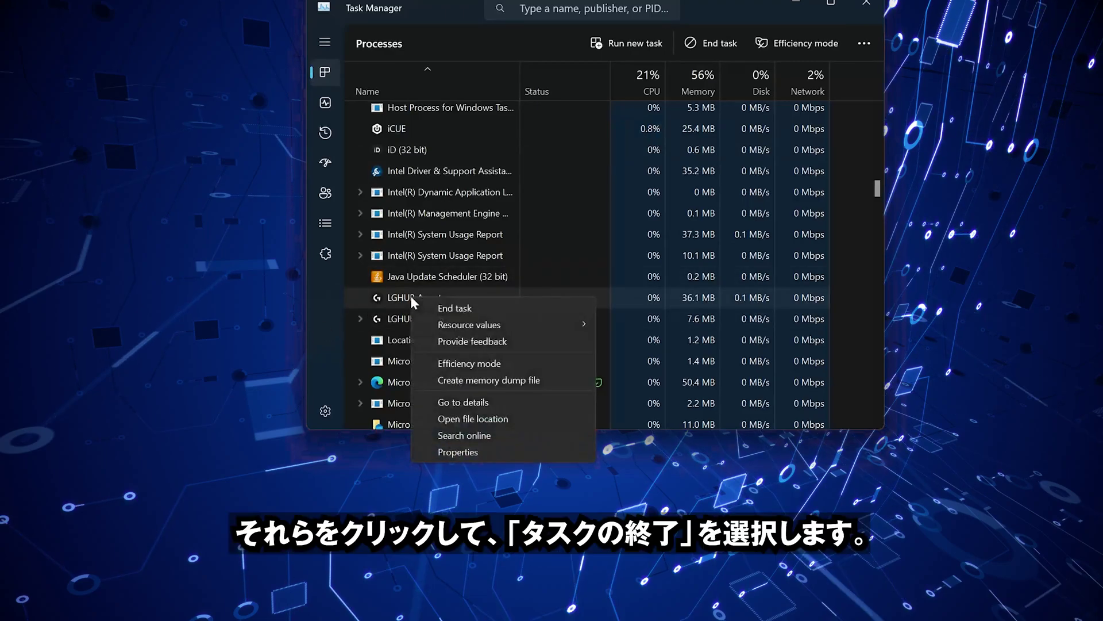
pyautogui.click(508, 306)
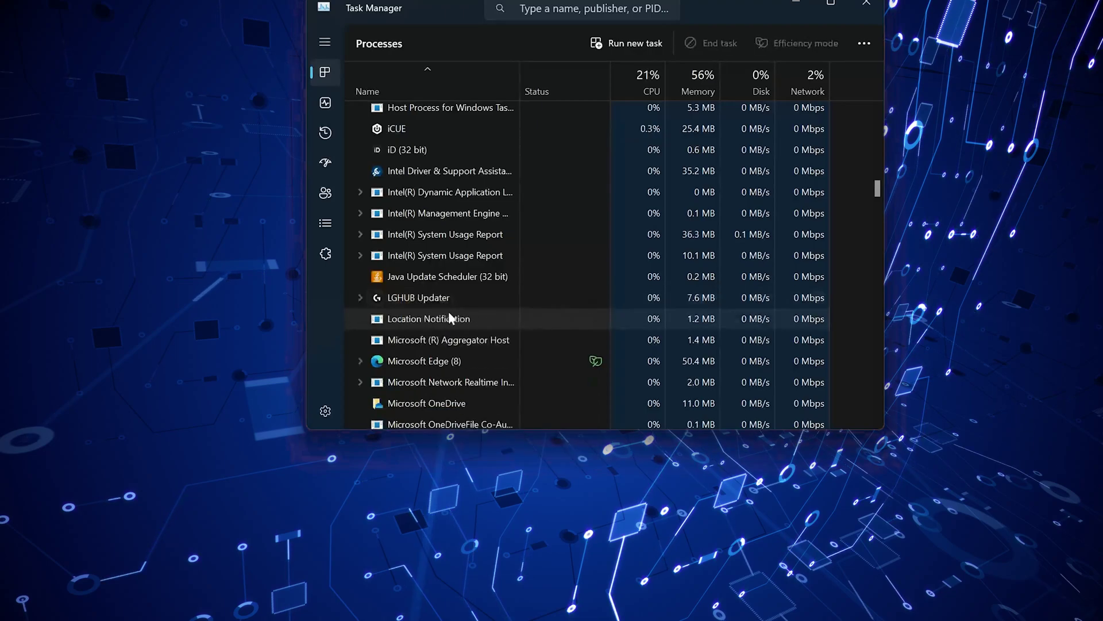
pyautogui.rightClick(418, 297)
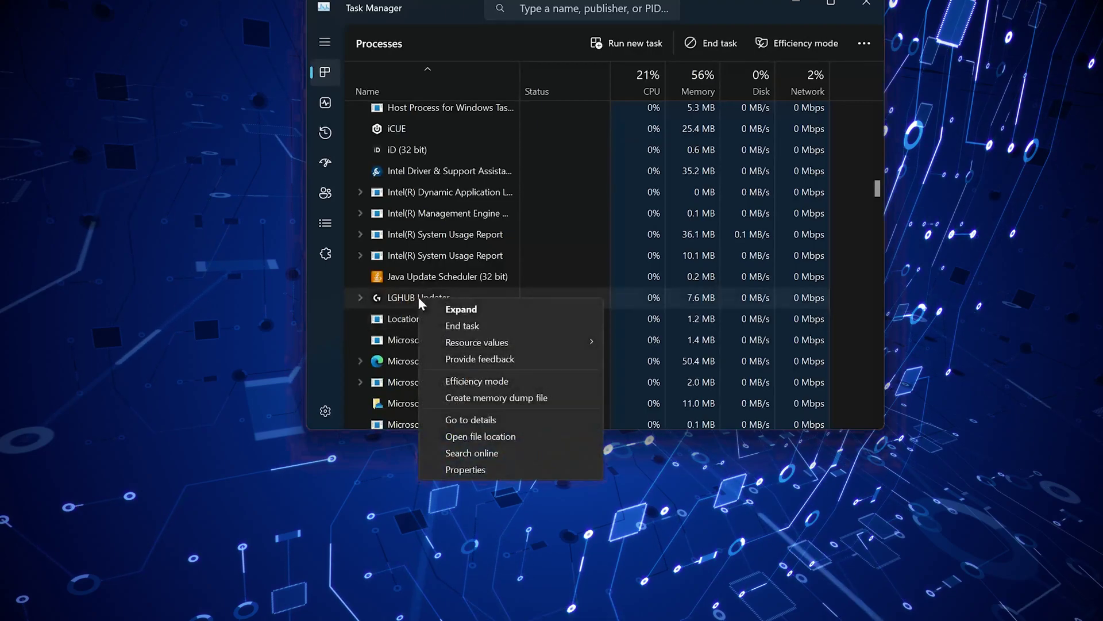
pyautogui.click(479, 326)
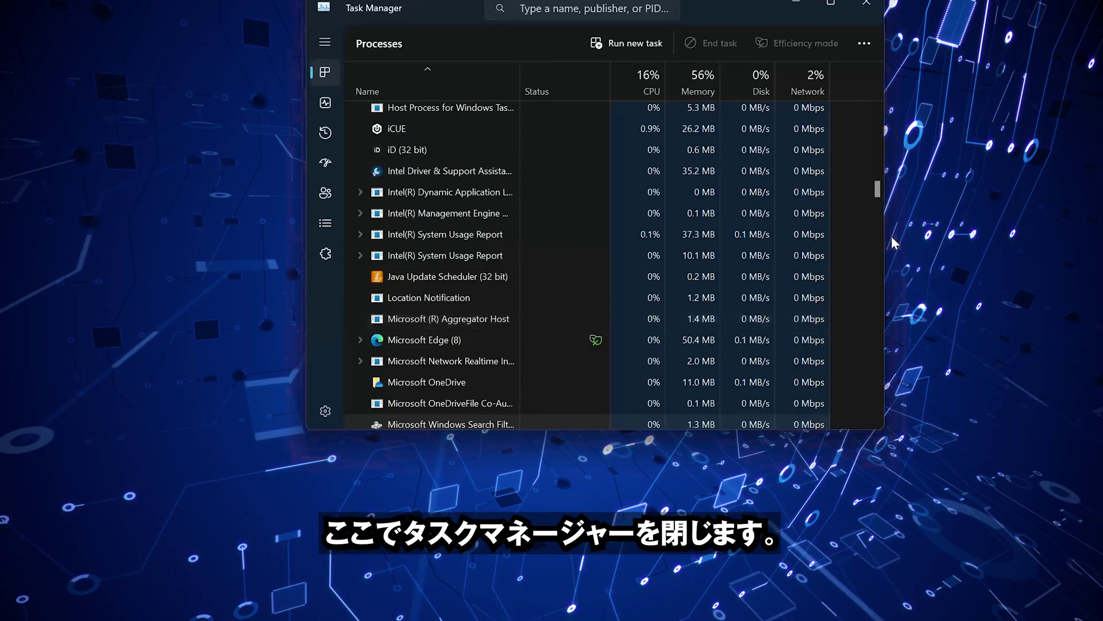
pyautogui.moveTo(878, 189); pyautogui.dragTo(862, 317)
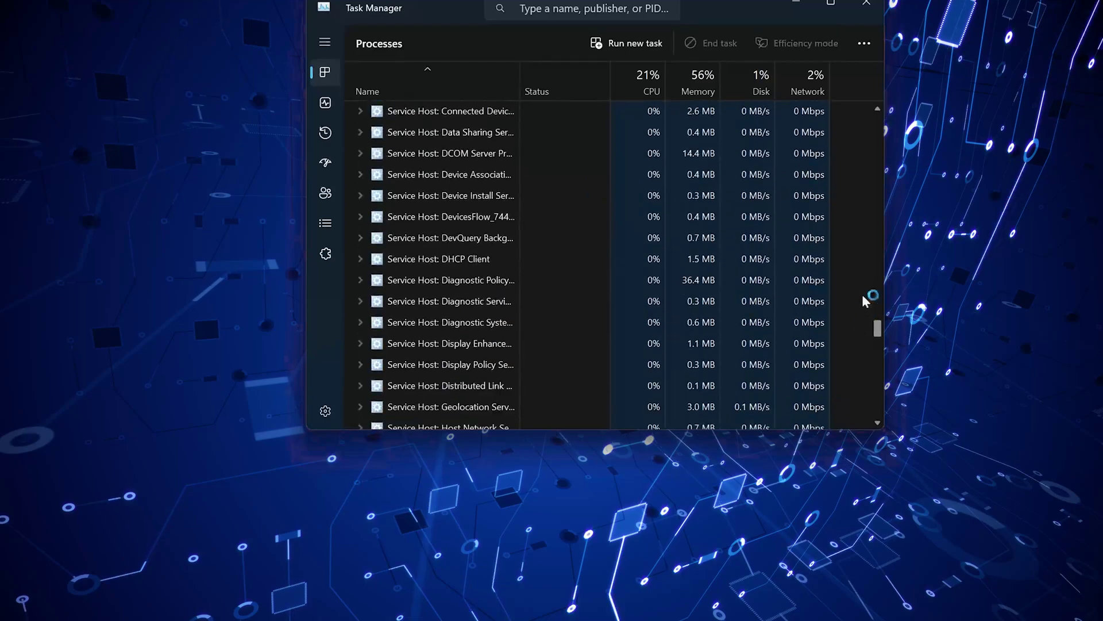
pyautogui.click(868, 5)
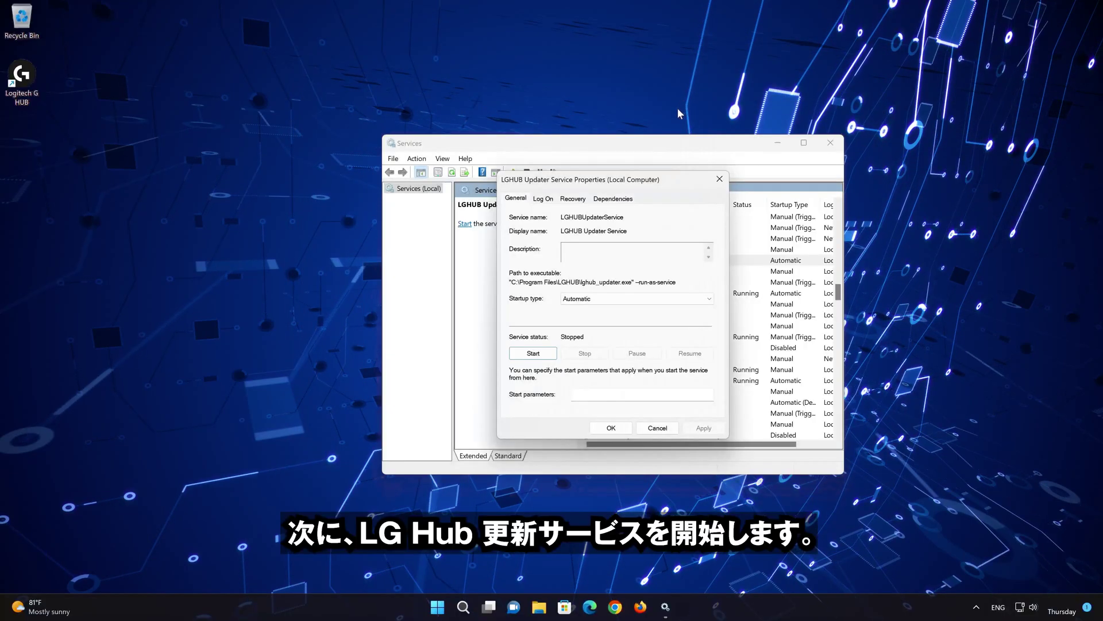
# Step: Start the LGHUB Updater Service, close its properties and the Services window, and launch Logitech G HUB
pyautogui.click(533, 353)
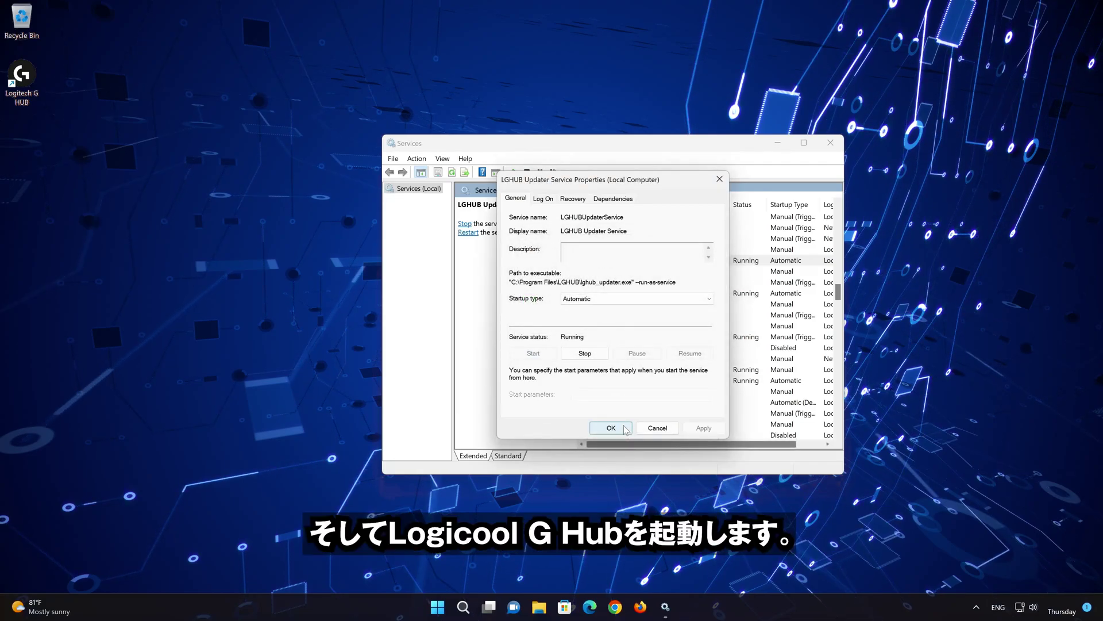
pyautogui.click(625, 429)
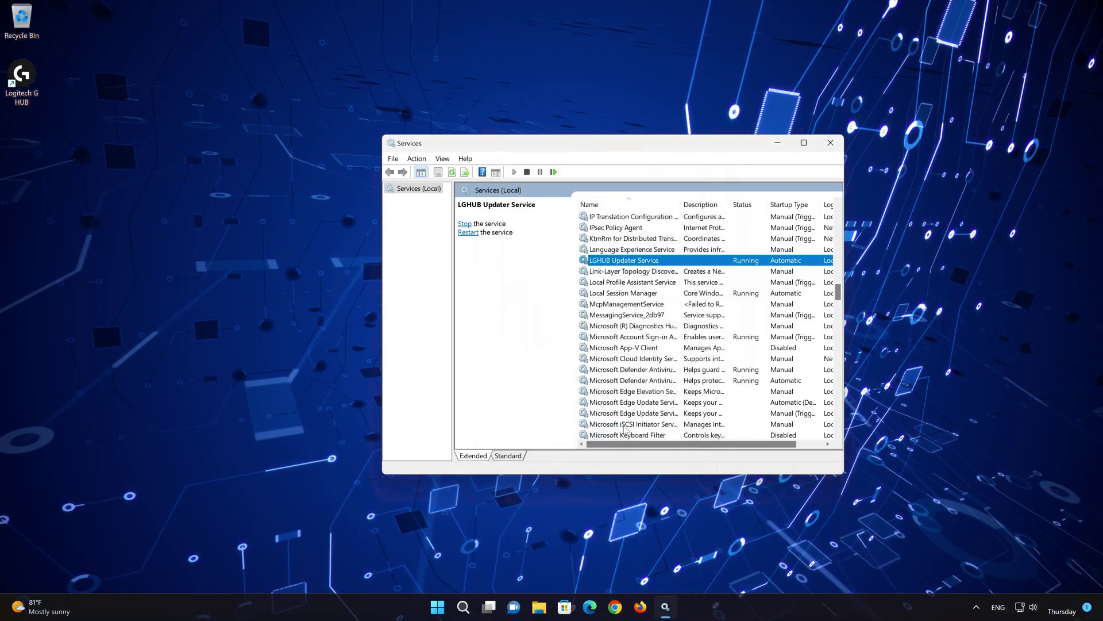
pyautogui.click(831, 144)
pyautogui.doubleClick(22, 75)
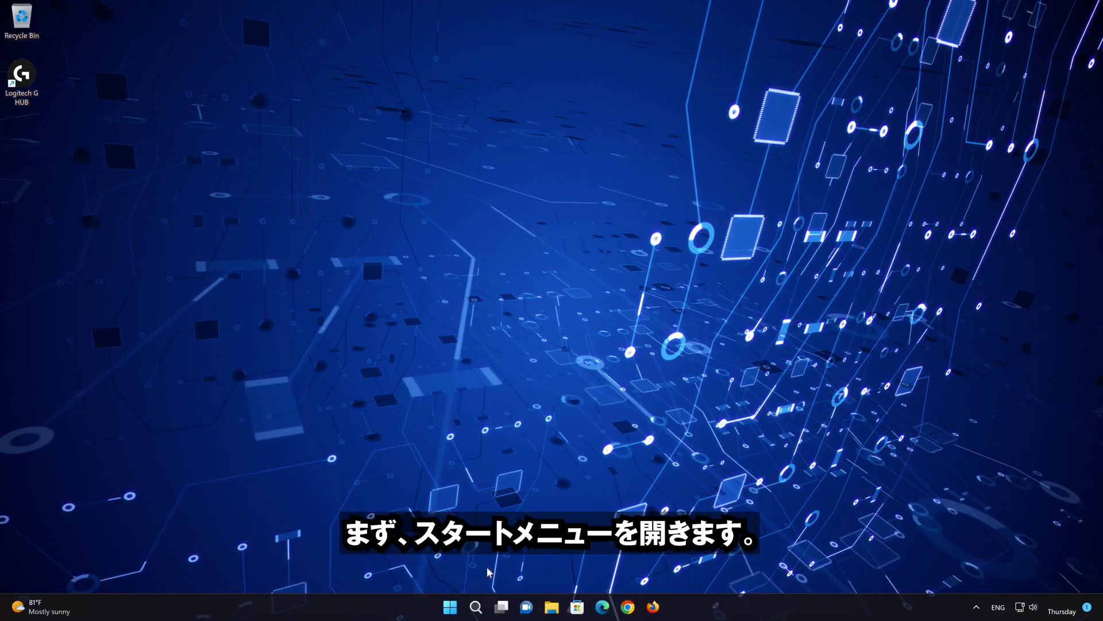
# Step: Open Windows Settings and go to the Installed apps list under Apps
pyautogui.click(448, 607)
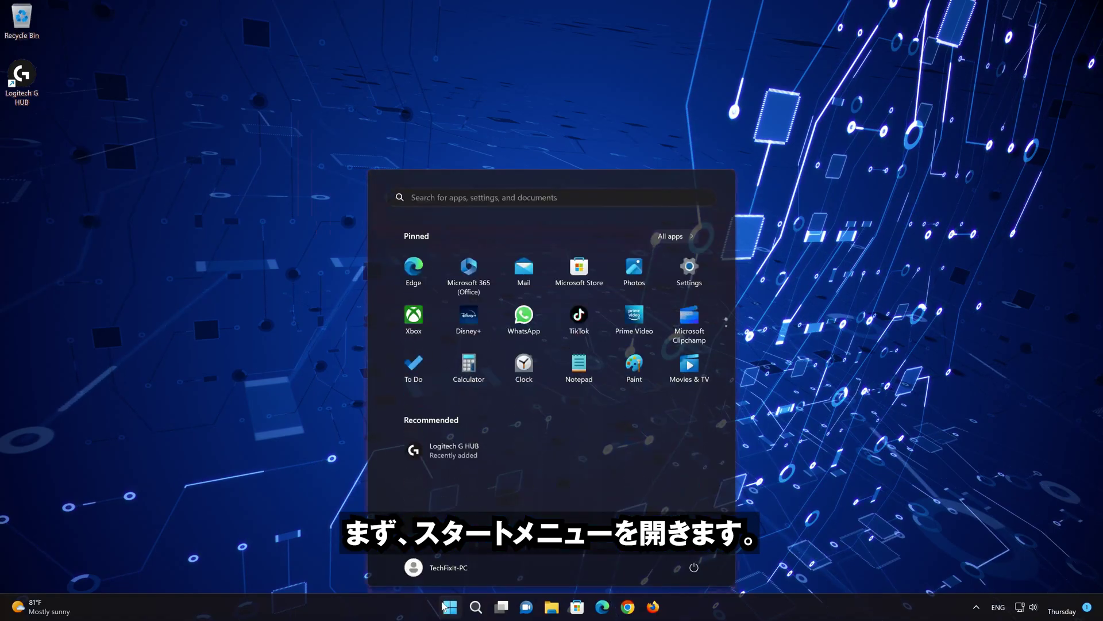
pyautogui.click(705, 265)
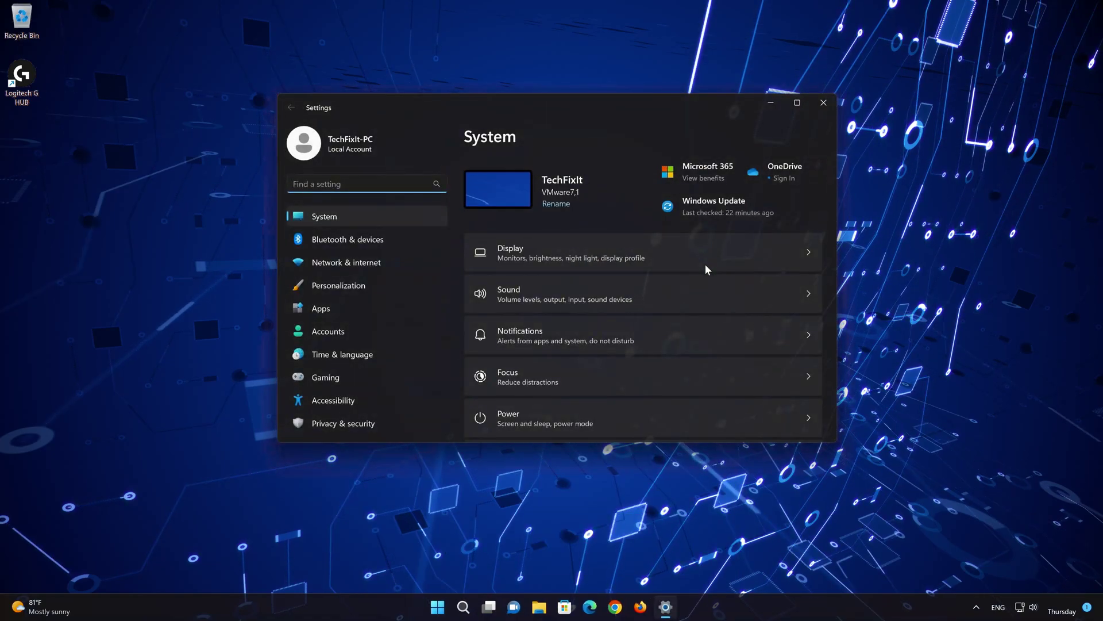
pyautogui.click(335, 309)
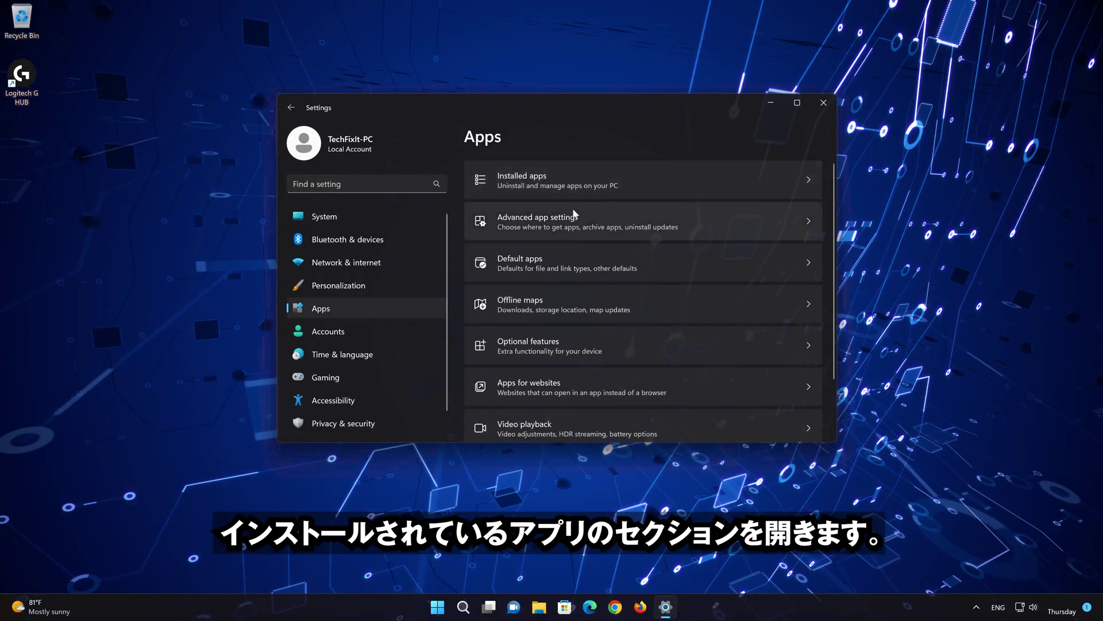
pyautogui.click(577, 183)
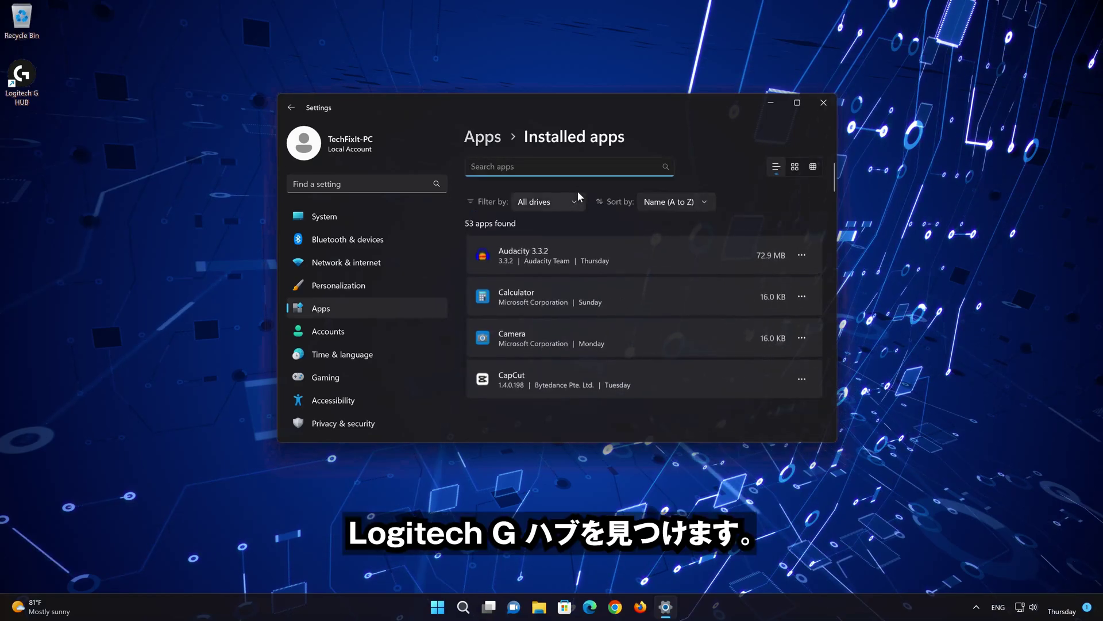
# Step: Modify the installed Logitech G HUB, allowing changes to the device, and reinstall it with the current settings transferred
pyautogui.scroll(-3, 584, 236)
pyautogui.scroll(-6, 584, 237)
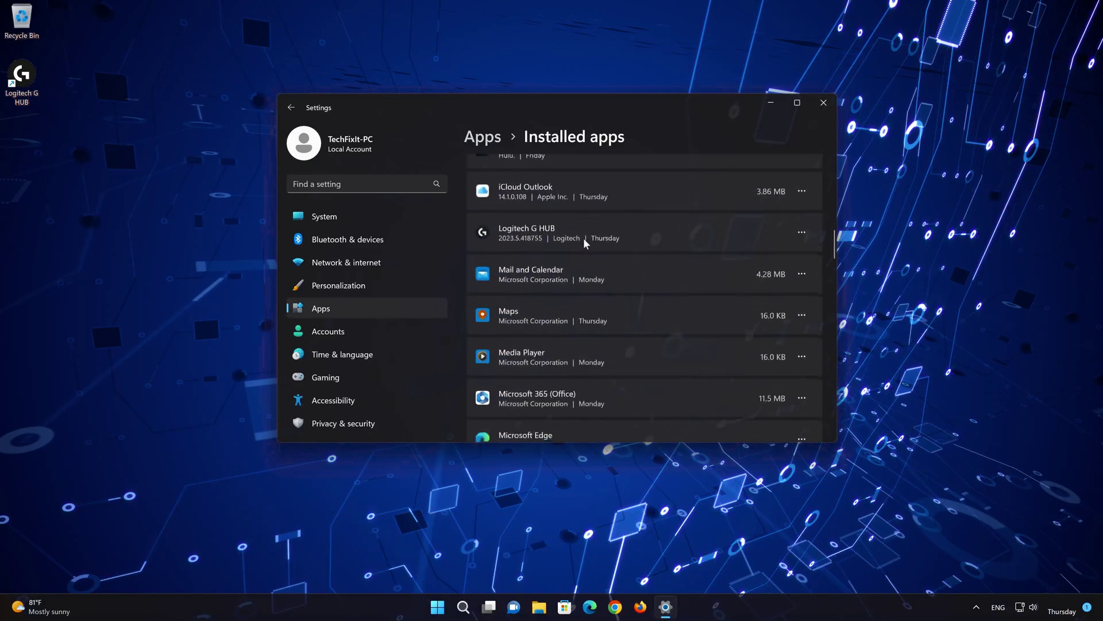
pyautogui.scroll(-1, 588, 241)
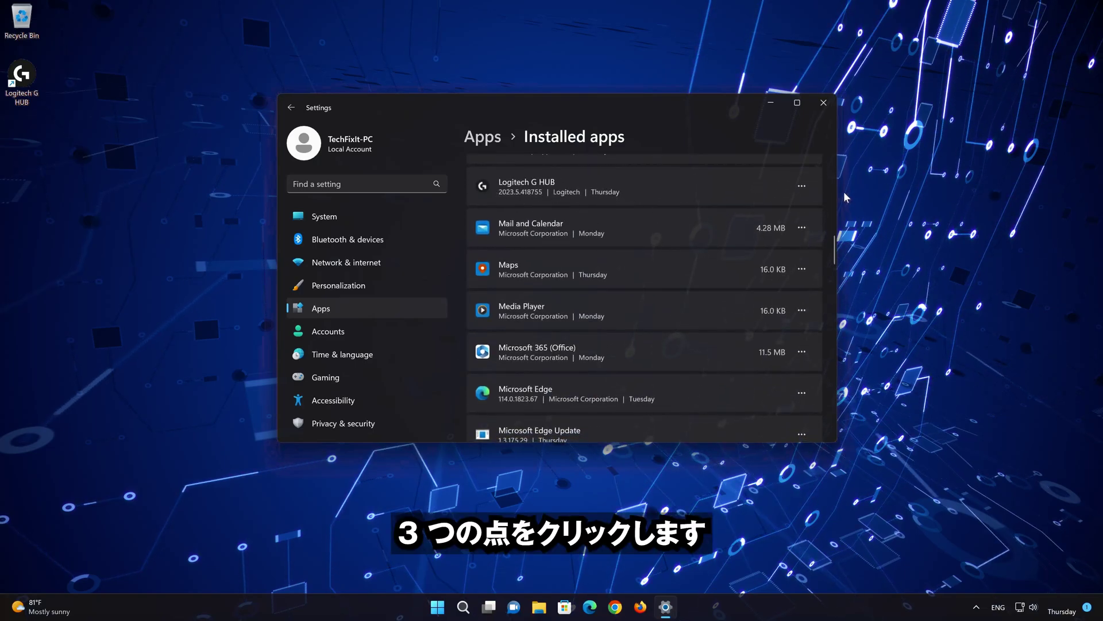
pyautogui.click(798, 188)
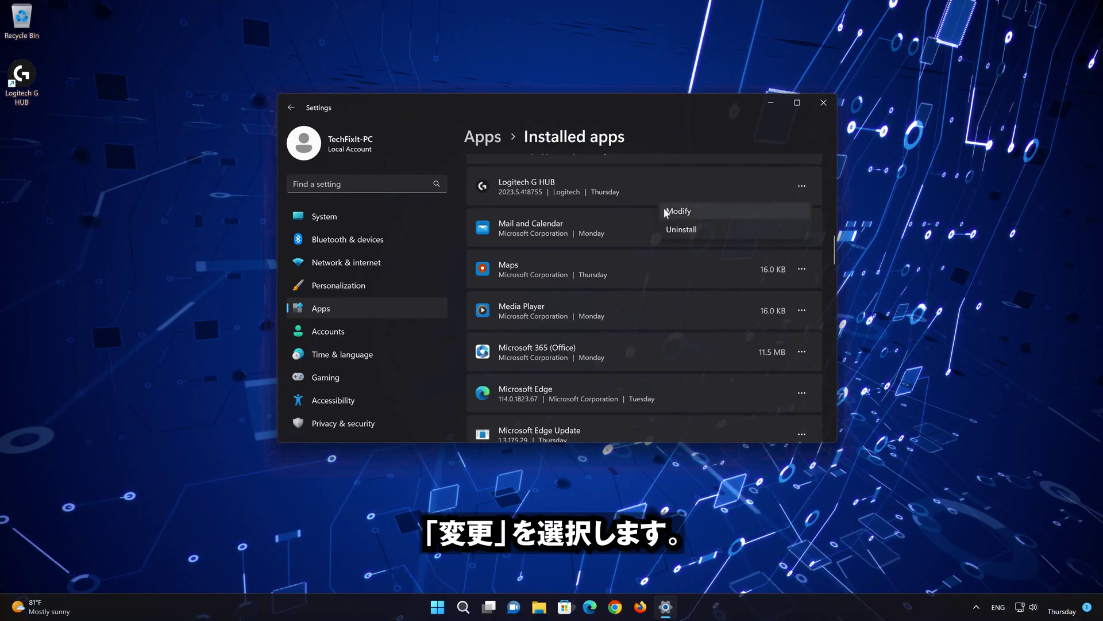
pyautogui.click(706, 212)
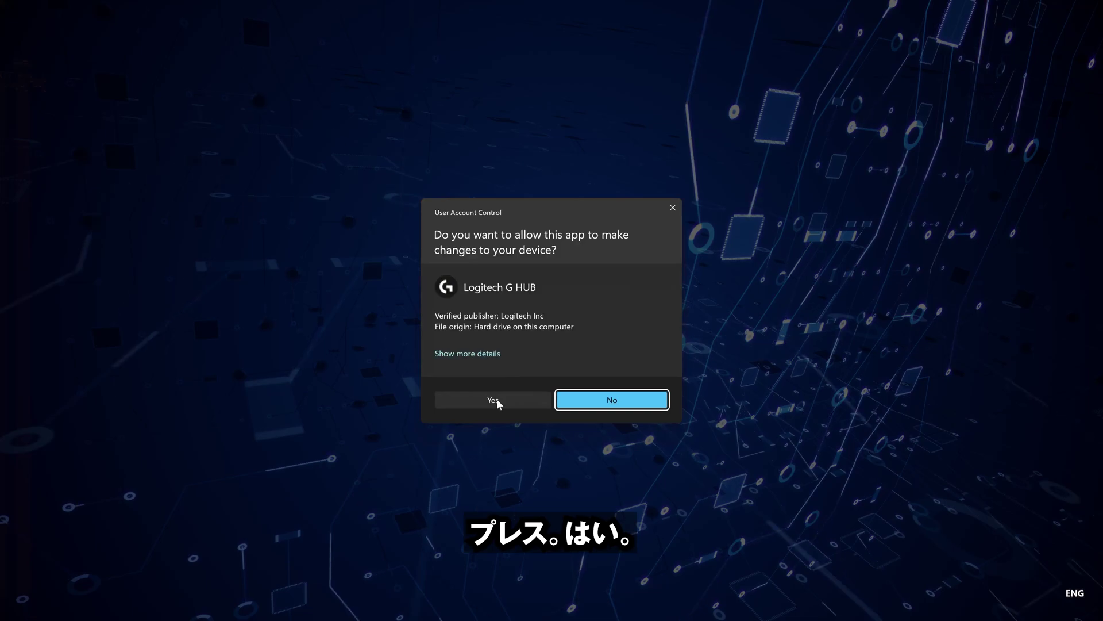
pyautogui.click(497, 401)
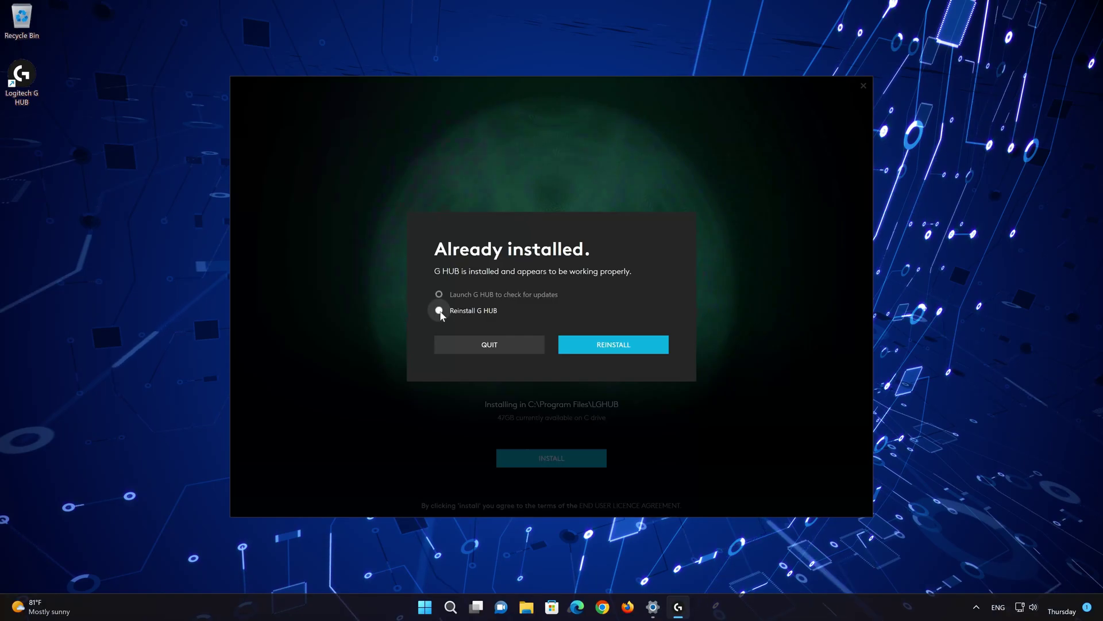
pyautogui.click(617, 346)
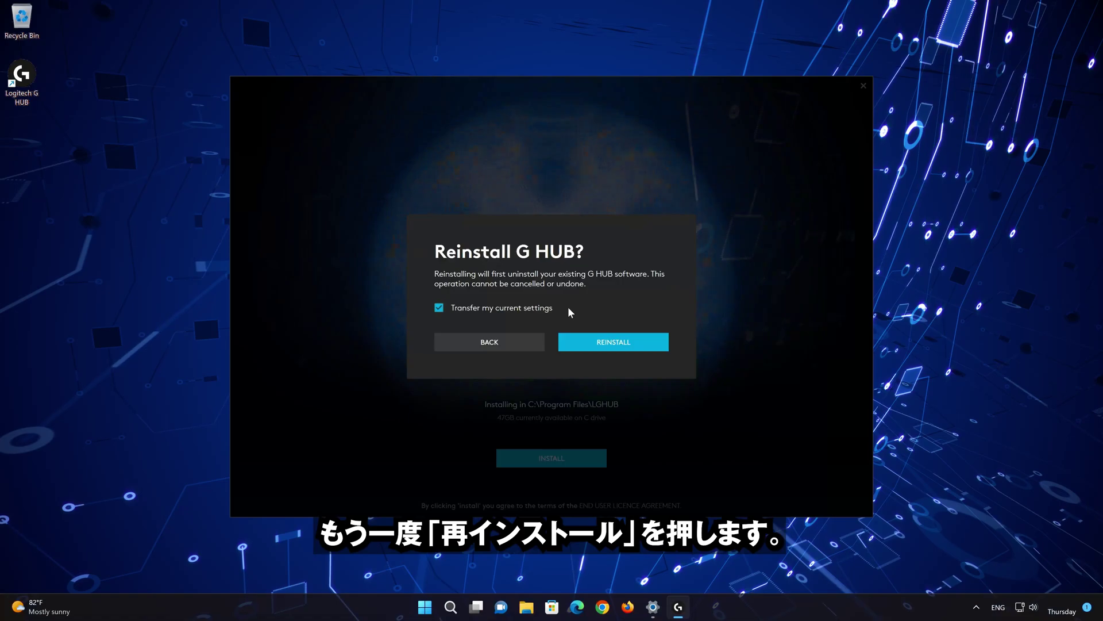
pyautogui.click(617, 345)
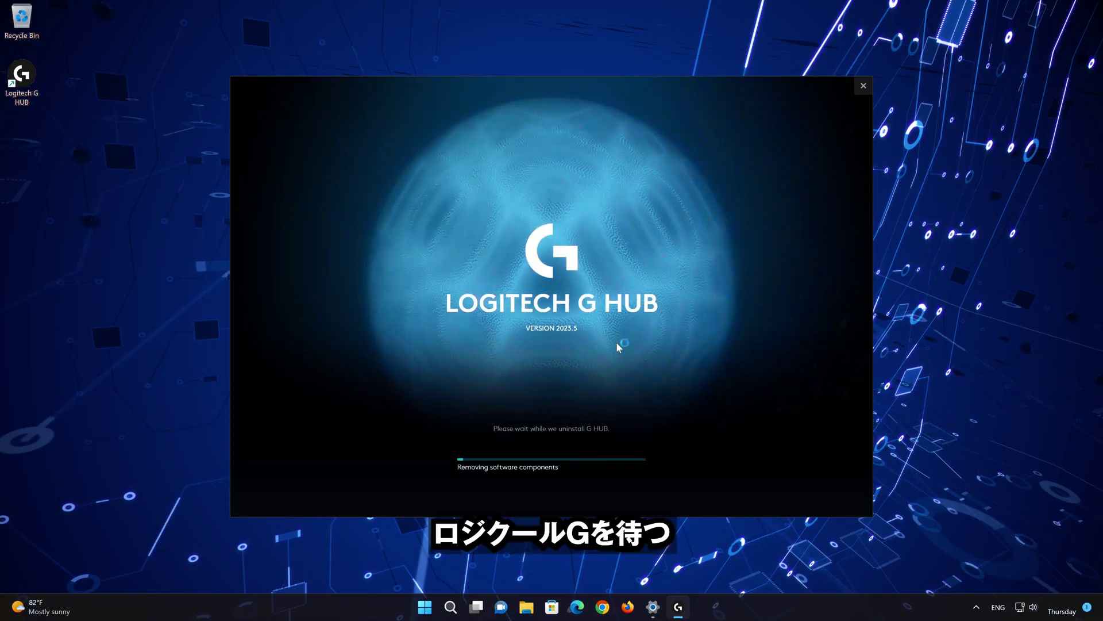